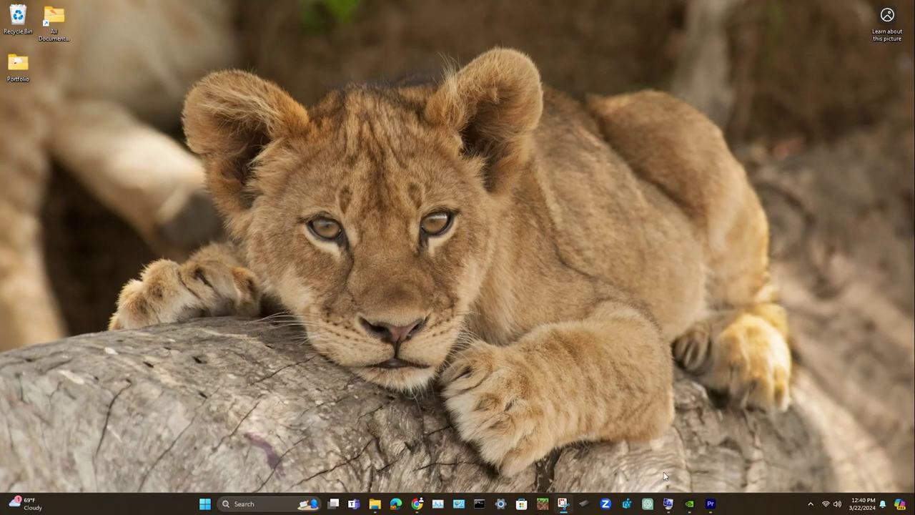
Check the graphics adapter type and description in System Information, then close it.
mouse_move(668, 507)
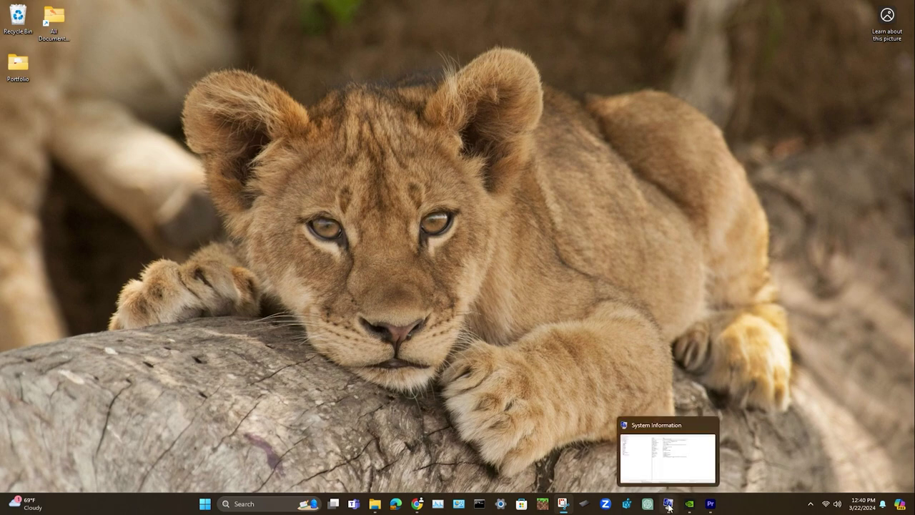
left_click(668, 504)
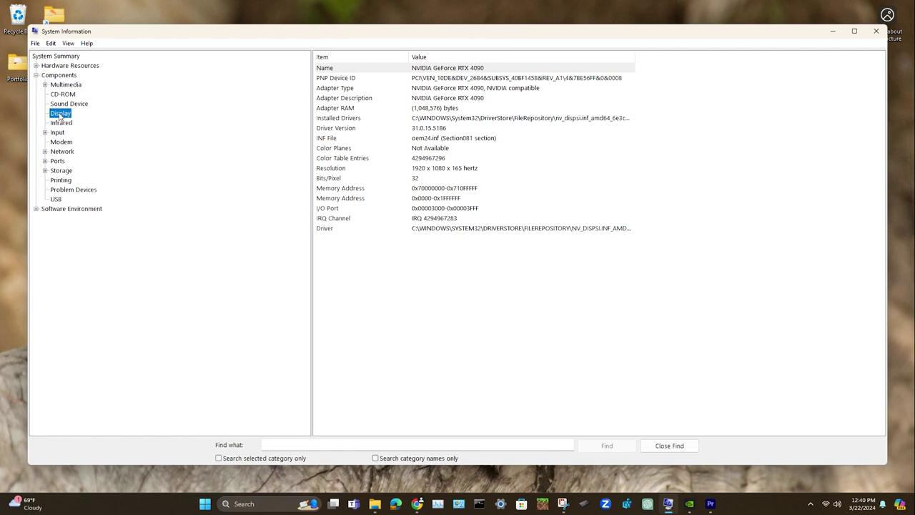
left_click(412, 91)
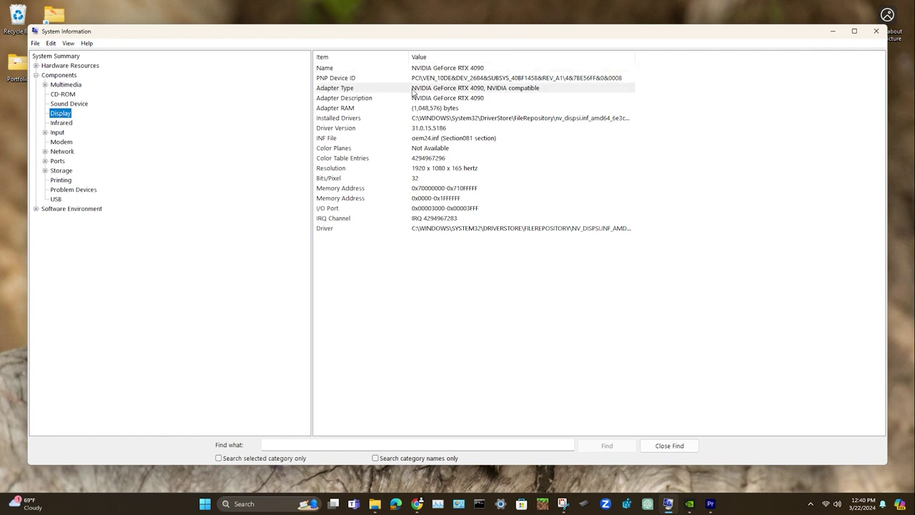
left_click(483, 100)
left_click(486, 90)
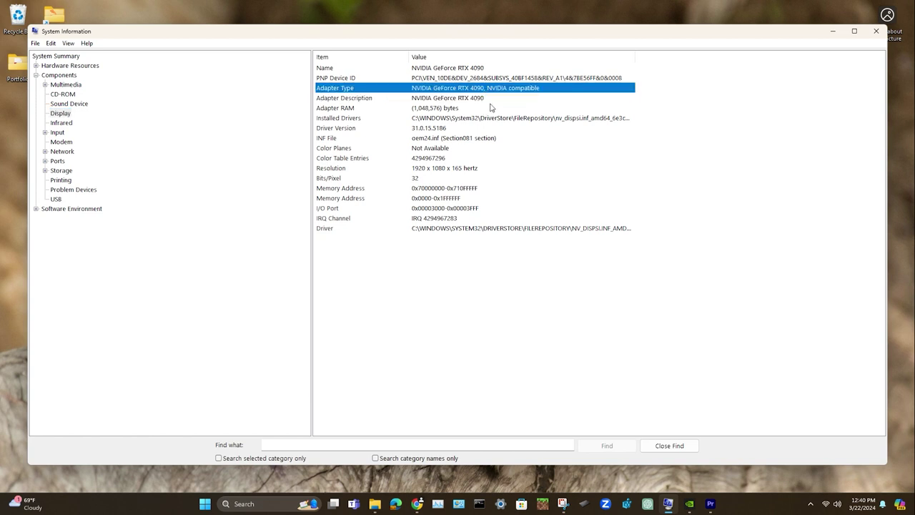
left_click(877, 31)
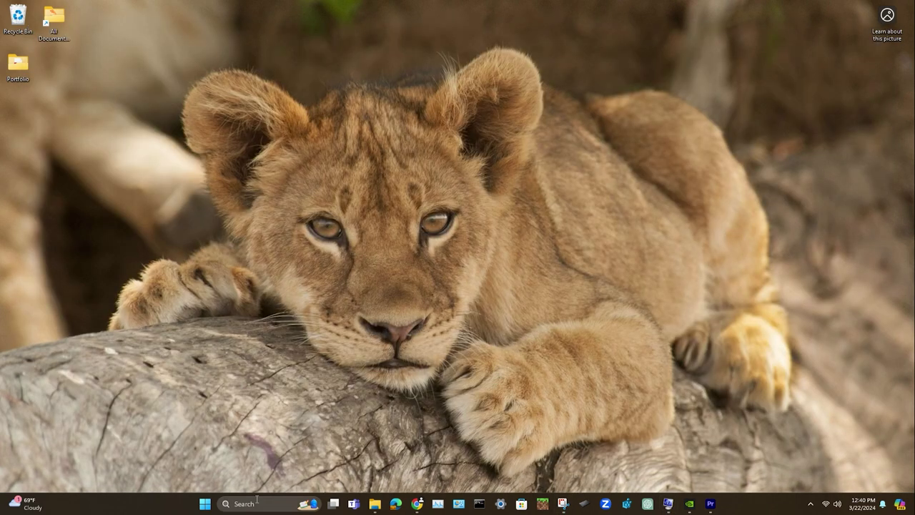
Search Windows for 'sys', then clear the query and dismiss the search panel.
left_click(256, 501)
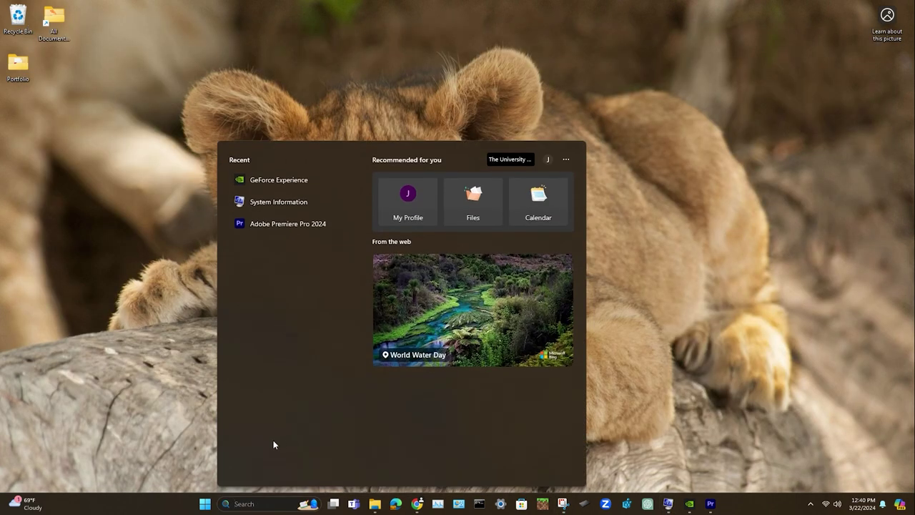
type("sys")
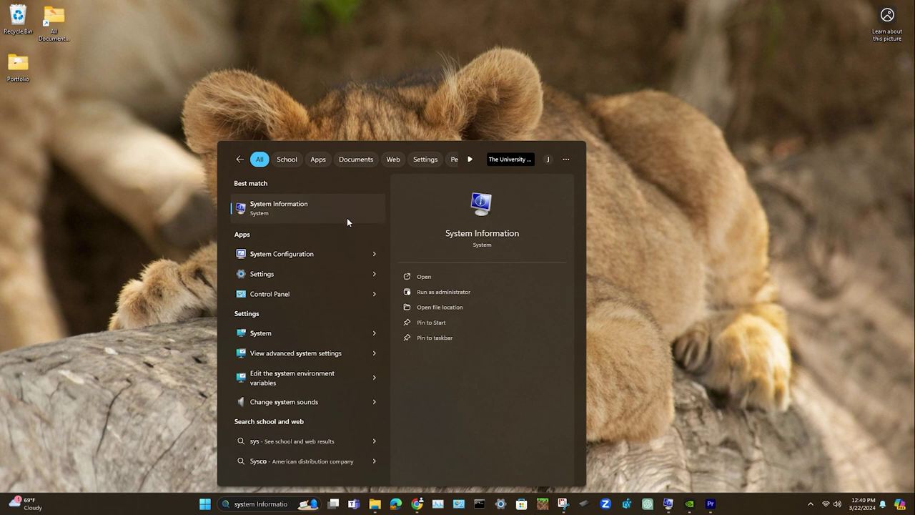
key("BackSpace")
key("BackSpace")
key("BackSpace")
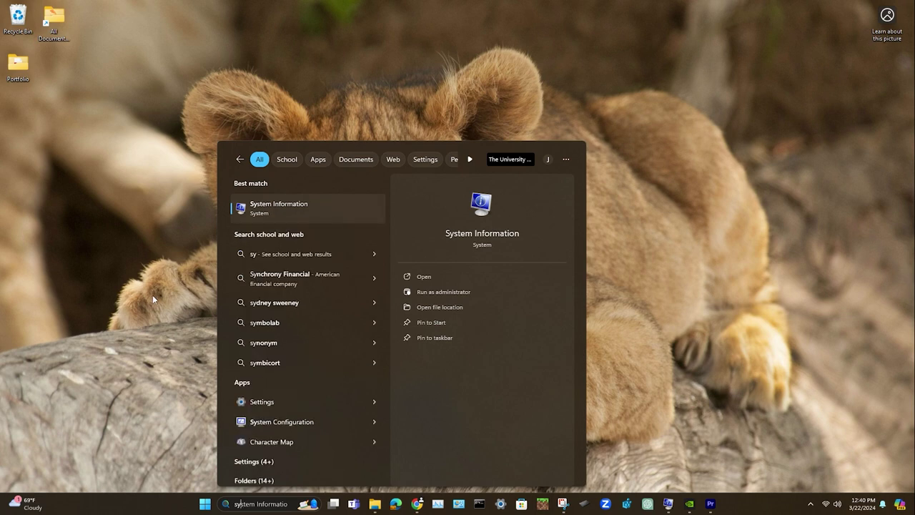
left_click(173, 303)
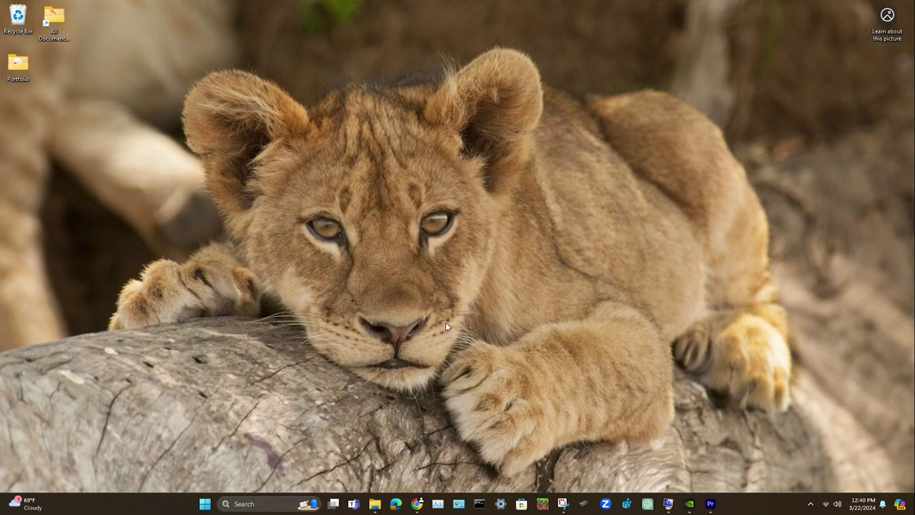
Confirm Studio Driver as the GeForce Experience driver preference, then minimize GeForce Experience.
left_click(689, 504)
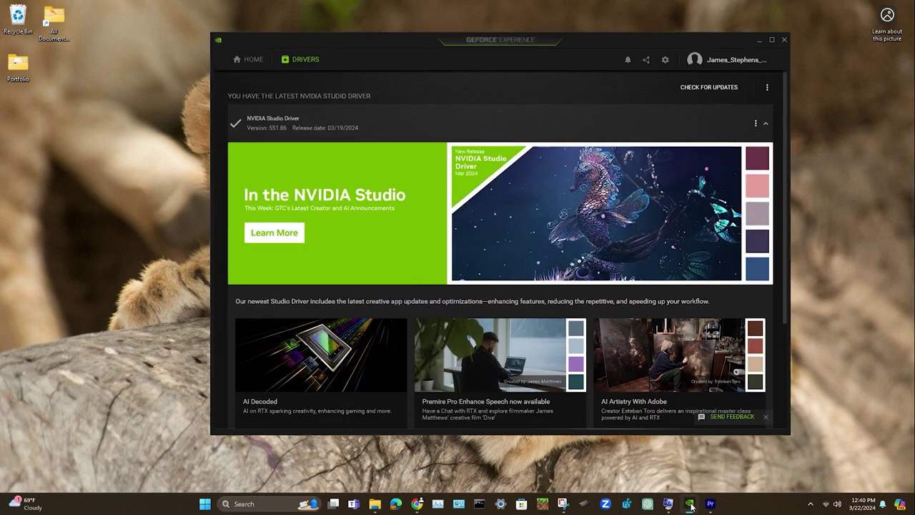
left_click(767, 88)
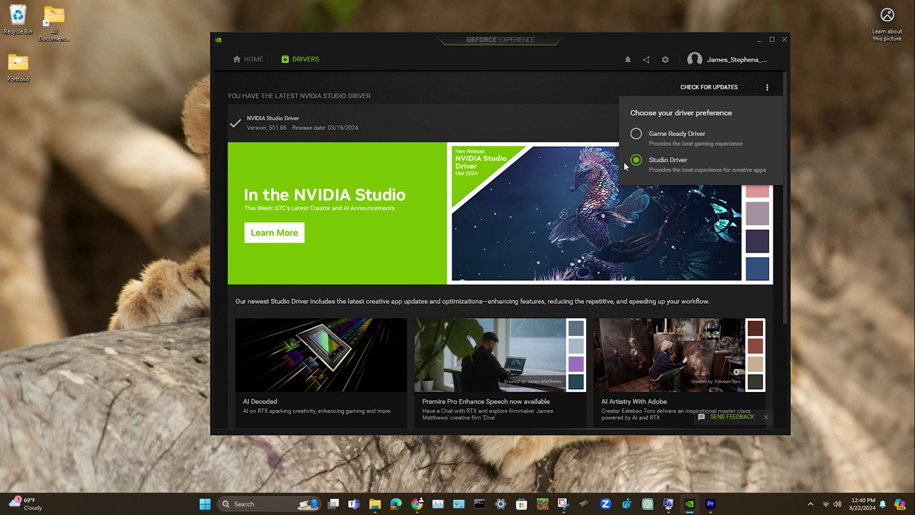
left_click(551, 86)
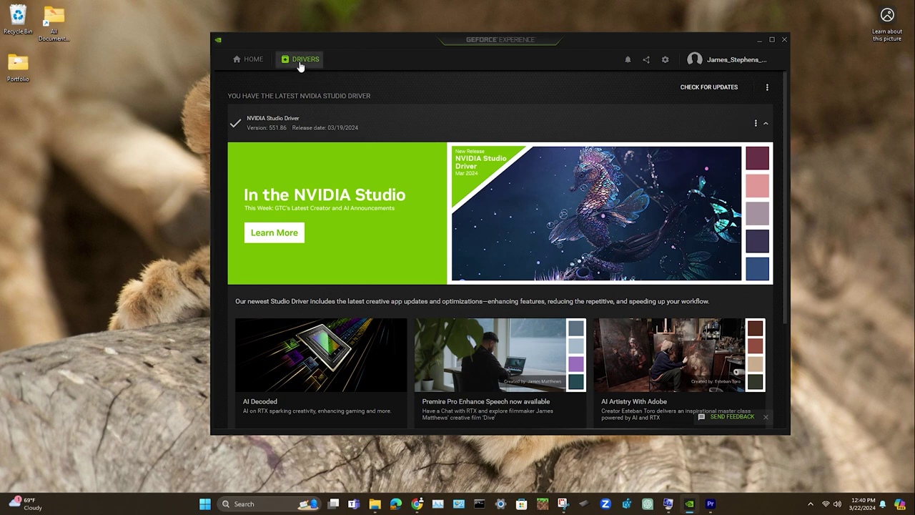
left_click(760, 40)
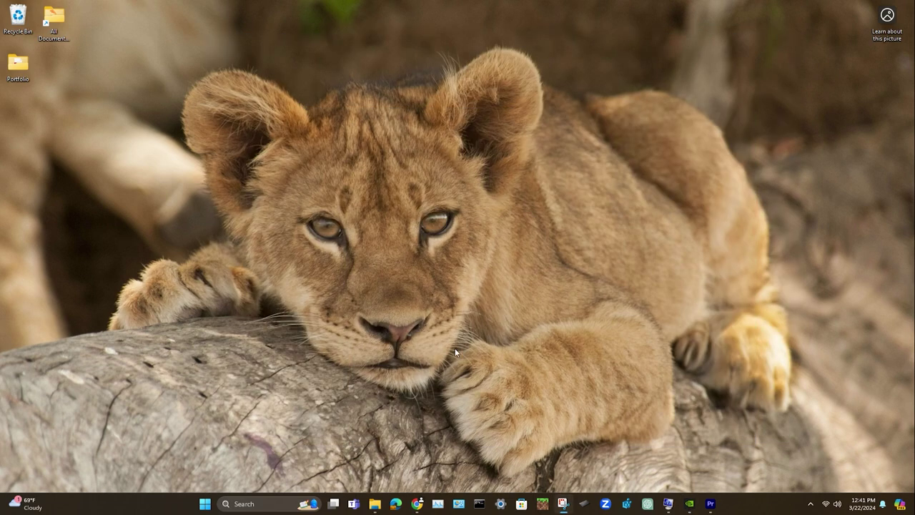
In Chrome's driver page, keep GeForce RTX 4090 Laptop GPU as product and search.
left_click(417, 503)
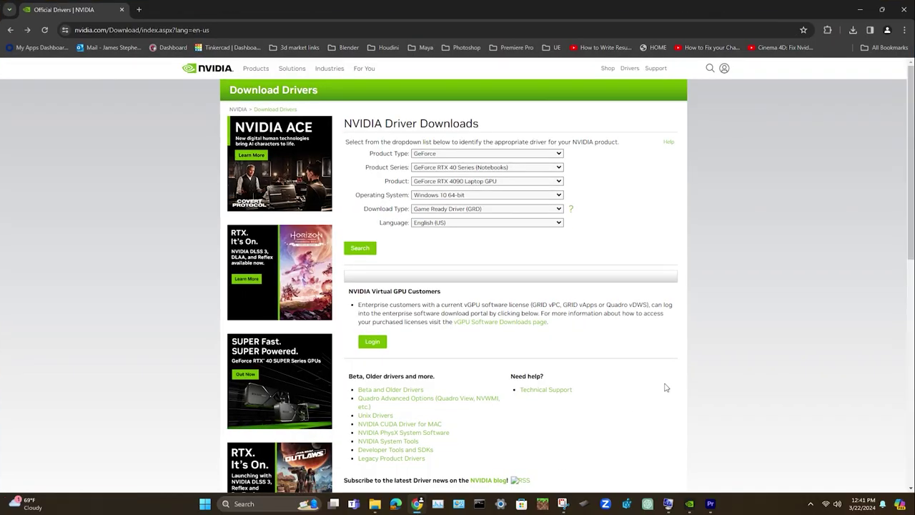
left_click(559, 182)
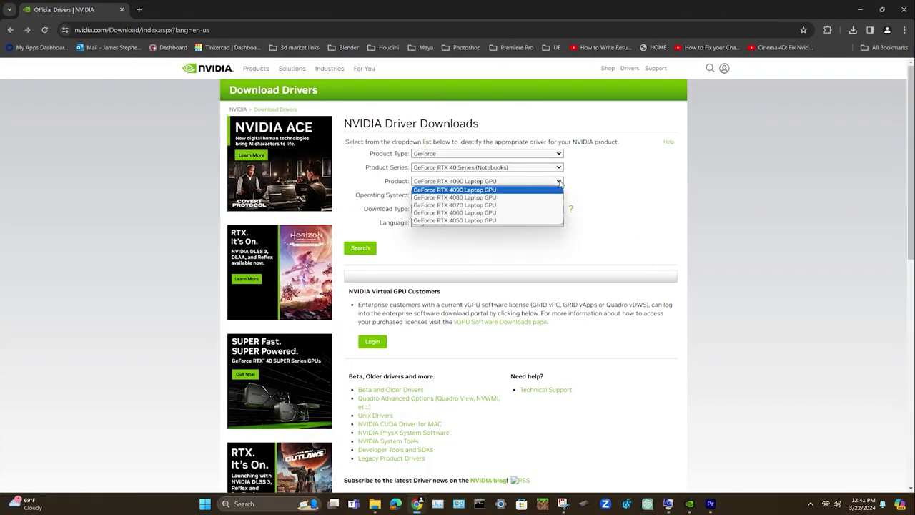
left_click(618, 193)
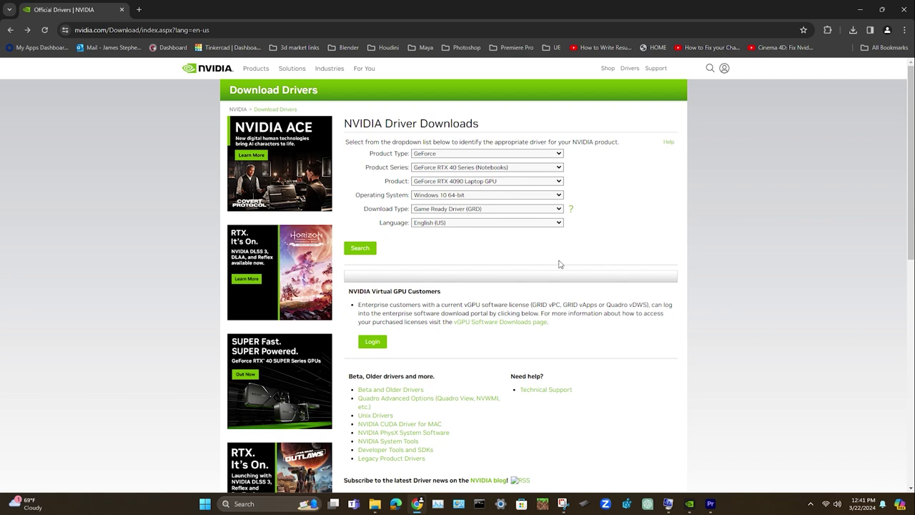
left_click(360, 251)
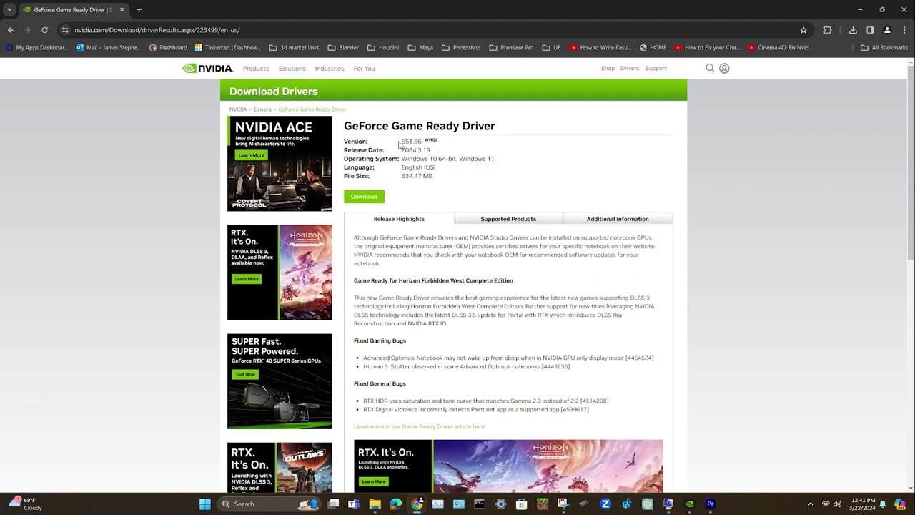
Highlight the 551.86 version, minimize GeForce Experience, and go back to the driver search form.
left_click_drag(400, 143, 421, 142)
left_click(688, 504)
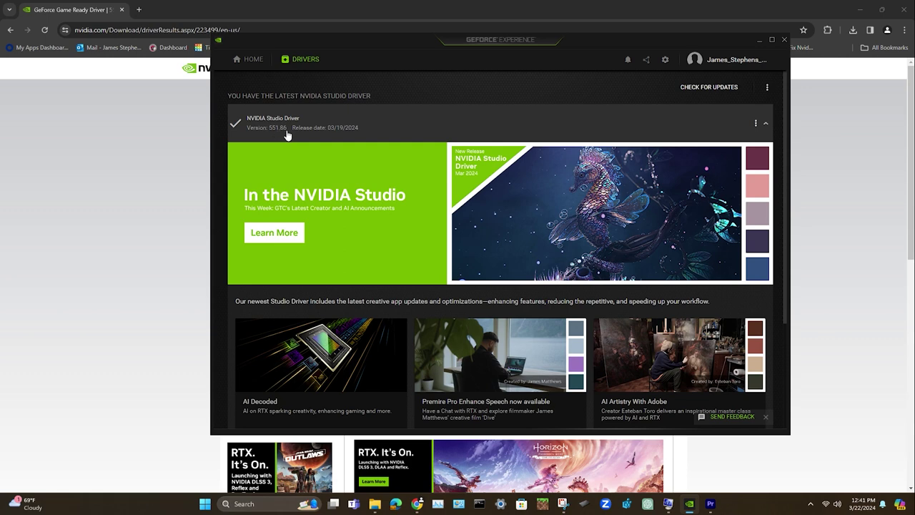
left_click(760, 39)
scroll(504, 279, "down", 2)
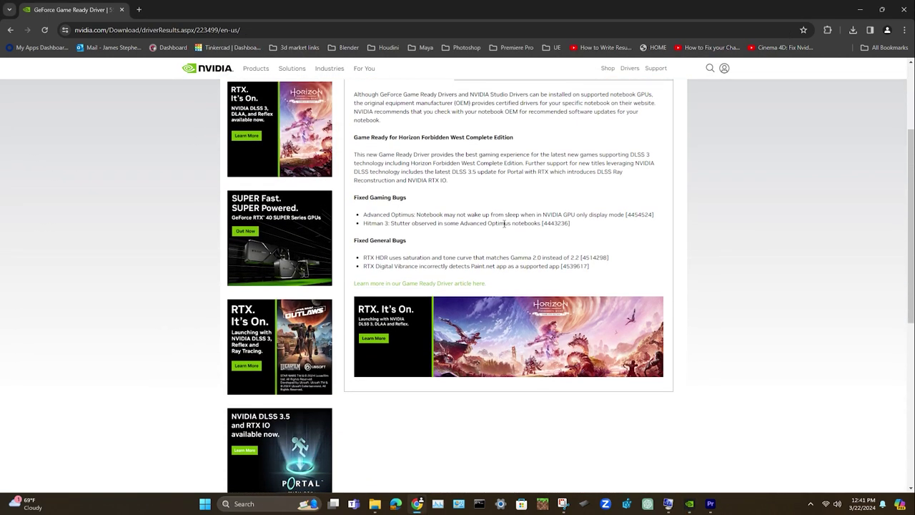
scroll(504, 223, "up", 2)
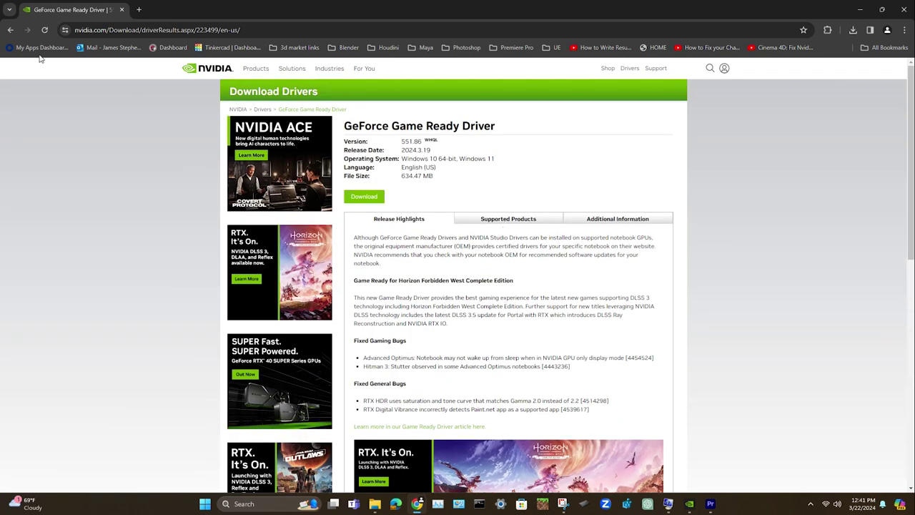
left_click(12, 32)
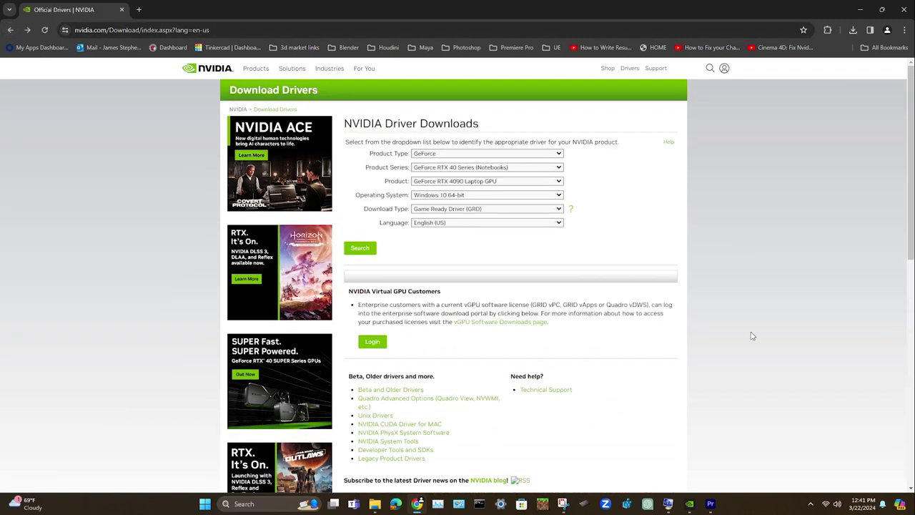
Run the Beta and Older Drivers advanced search for all matching RTX 4090 Laptop drivers.
scroll(596, 294, "down", 2)
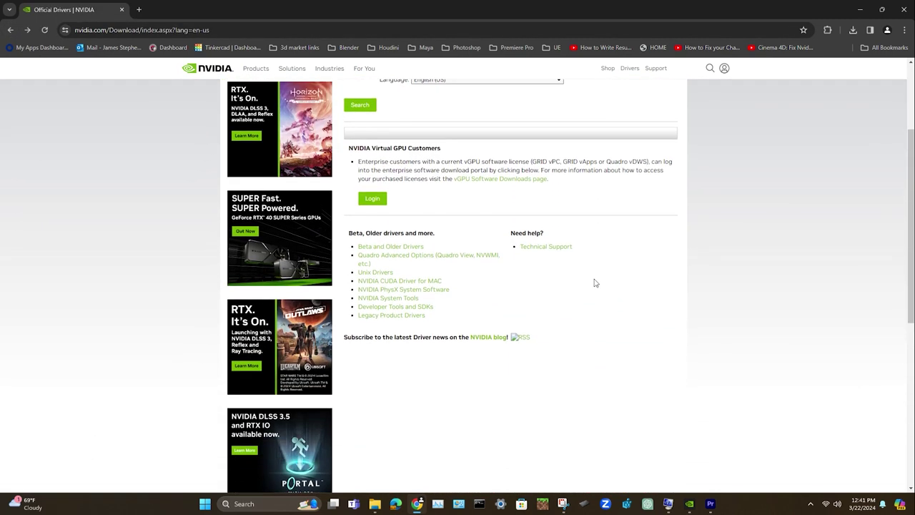
left_click(400, 249)
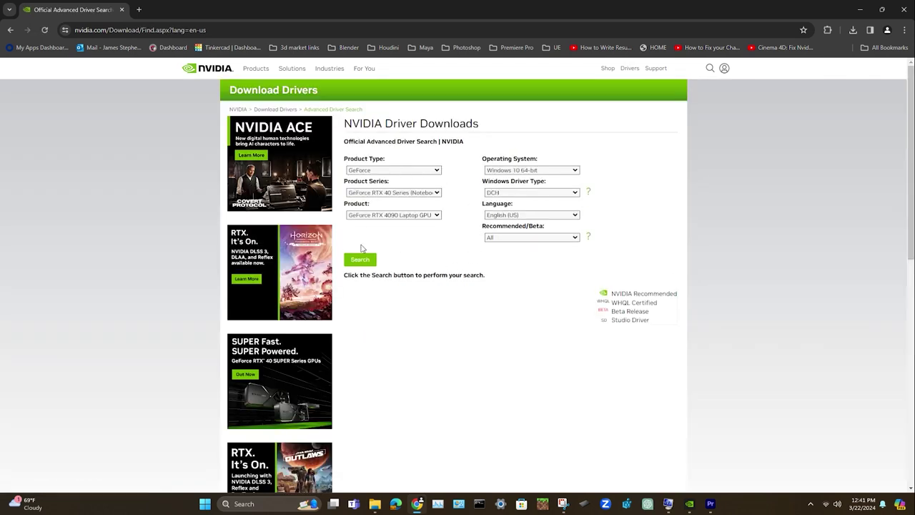
left_click(365, 262)
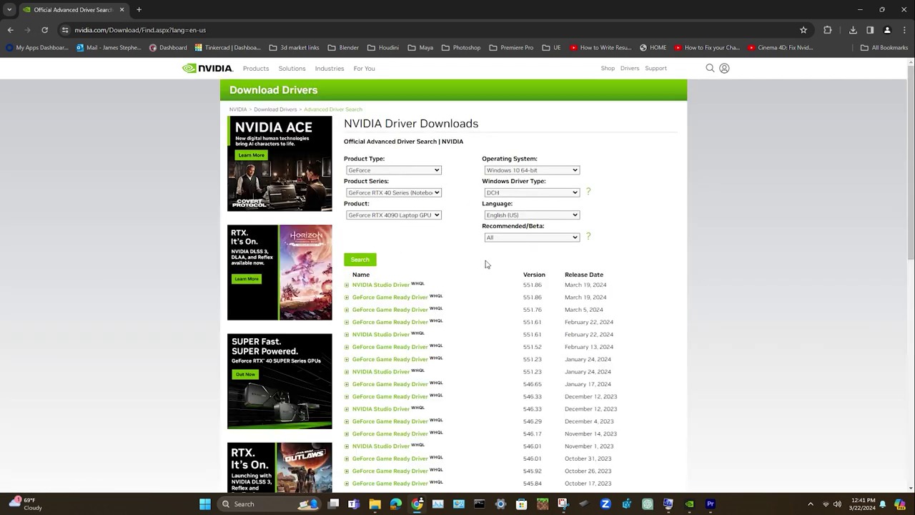
scroll(487, 262, "down", 2)
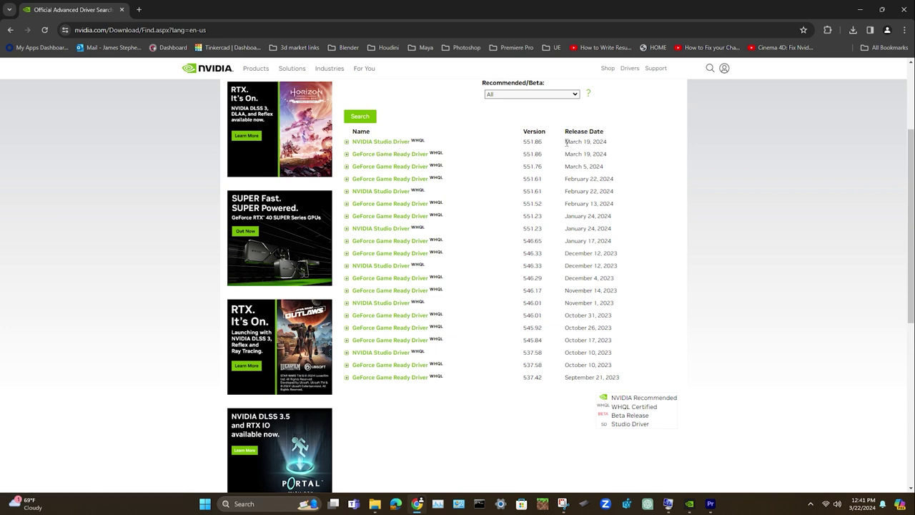
Highlight release dates March 19, 2024, September 21, 2023 and October 10, 2023 in the results.
left_click_drag(564, 142, 607, 149)
left_click(567, 378)
left_click_drag(567, 379, 627, 379)
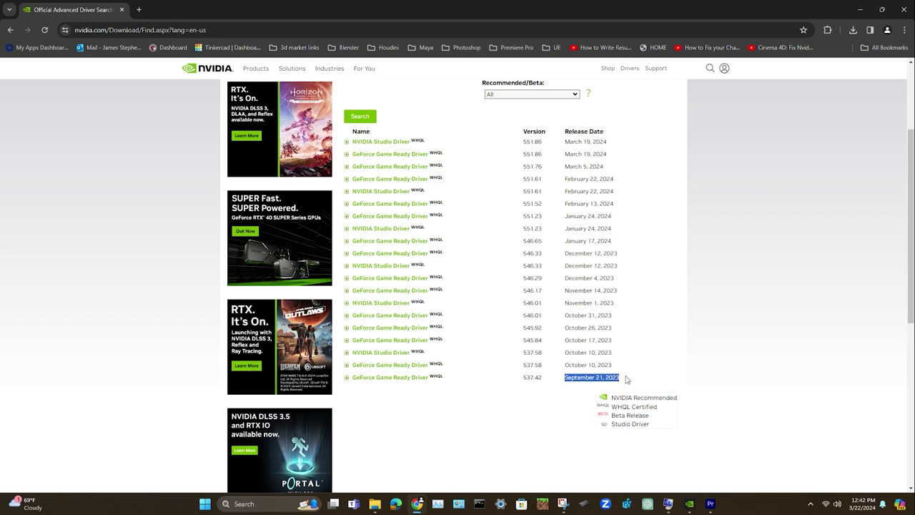
left_click_drag(565, 352, 619, 359)
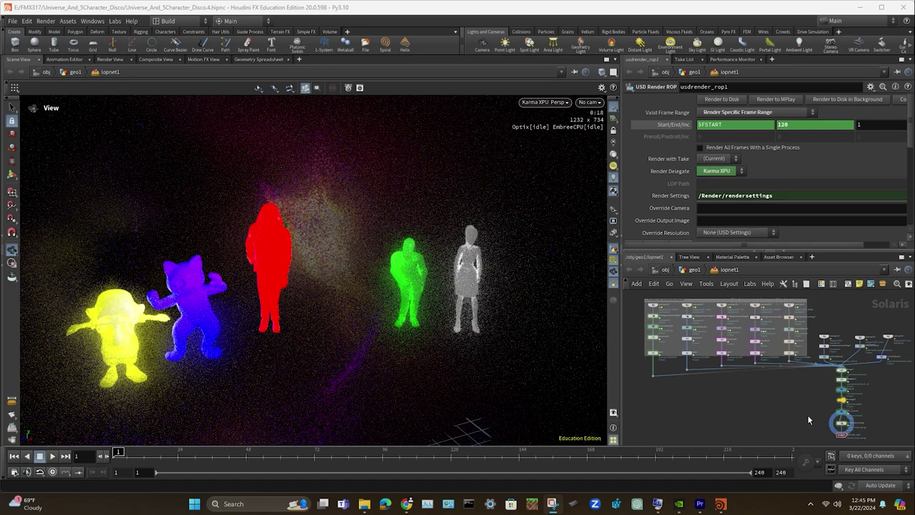
scroll(810, 404, "up", 4)
middle_click_drag(810, 403, 706, 342)
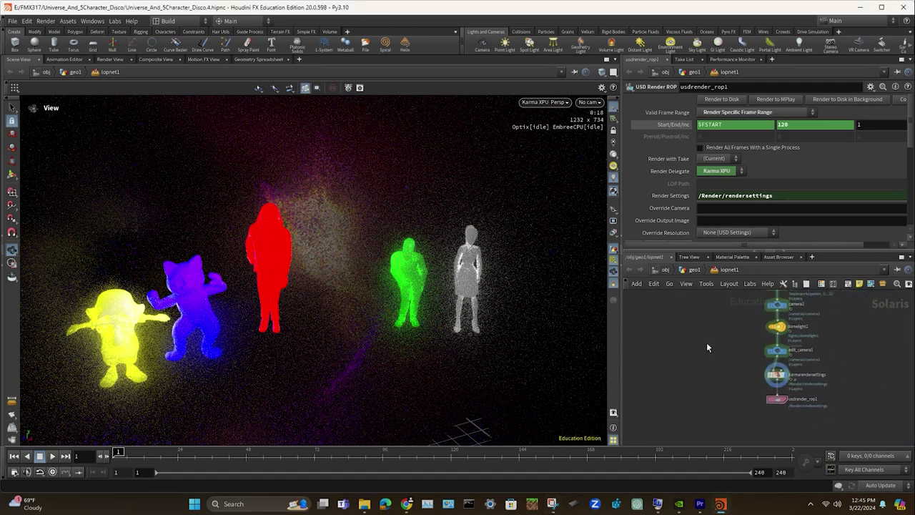
left_click(777, 375)
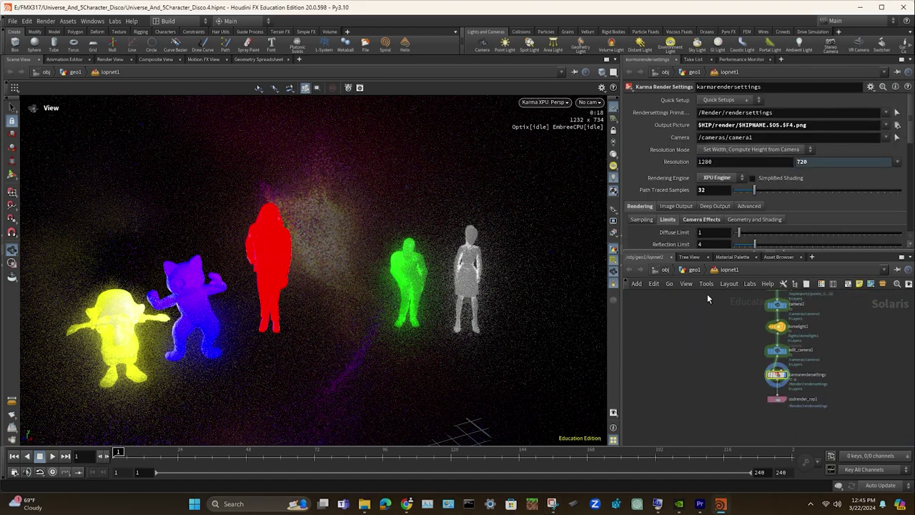
left_click(776, 399)
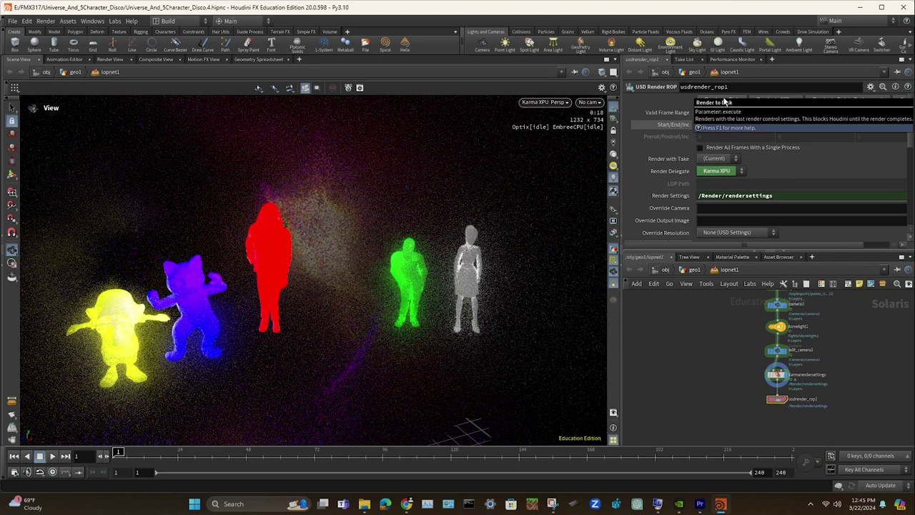
mouse_move(360, 509)
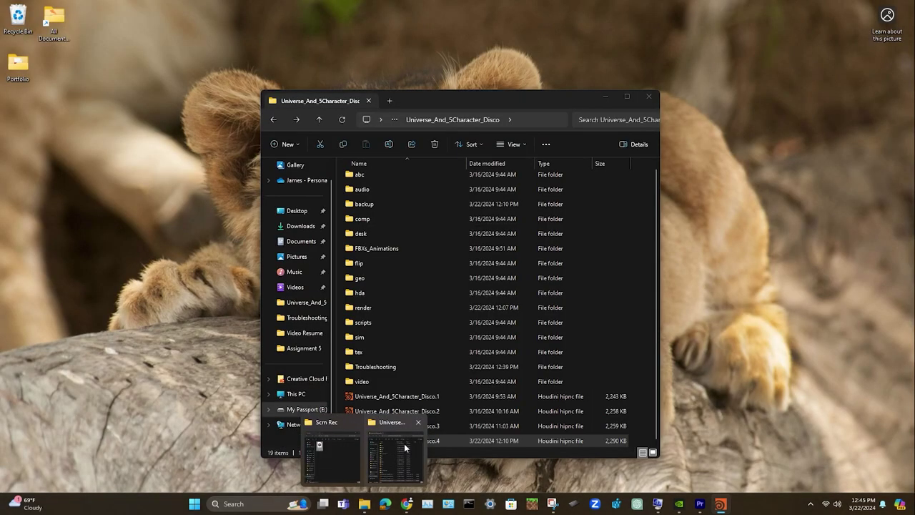
Open the project's render folder and scroll to the last frames, through karmarendersettings.0120.
left_click(405, 447)
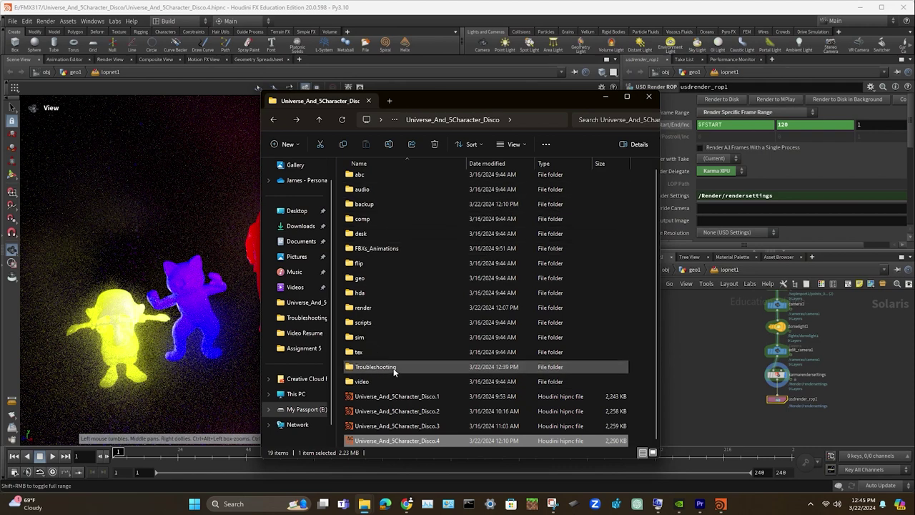
double_click(366, 312)
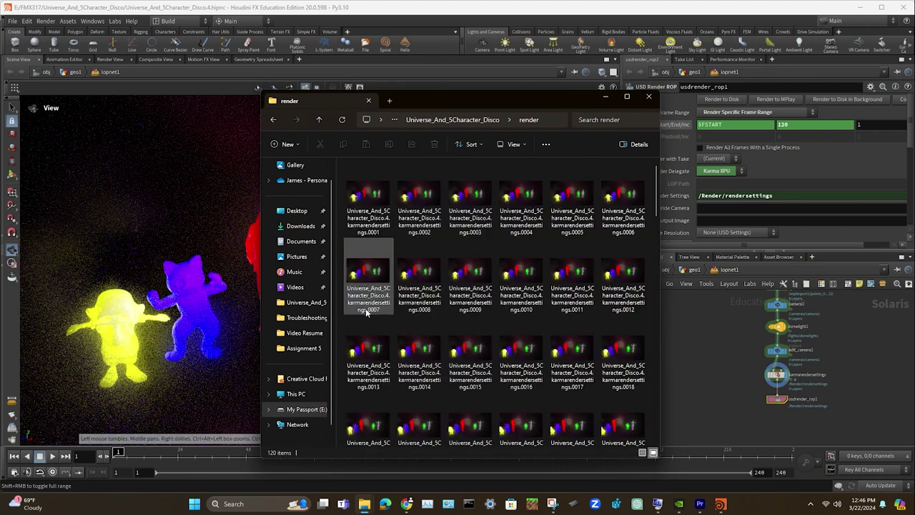
left_click_drag(658, 200, 651, 427)
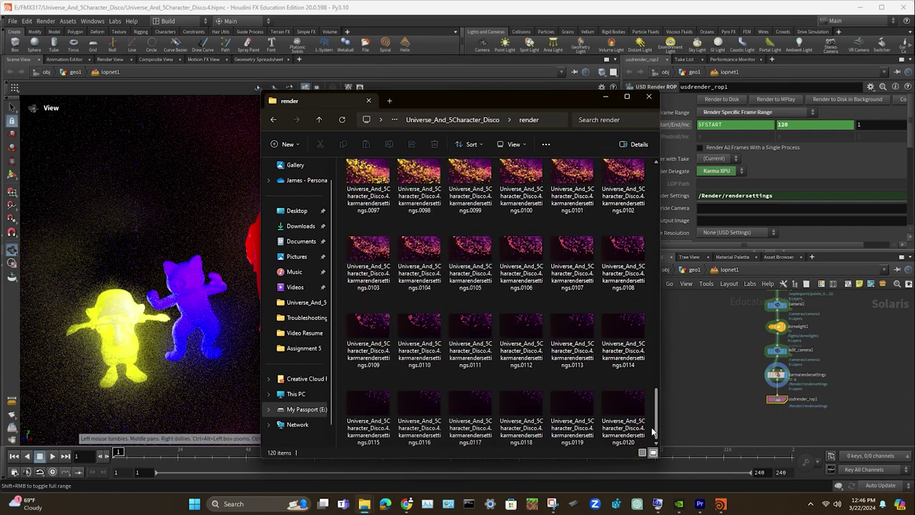